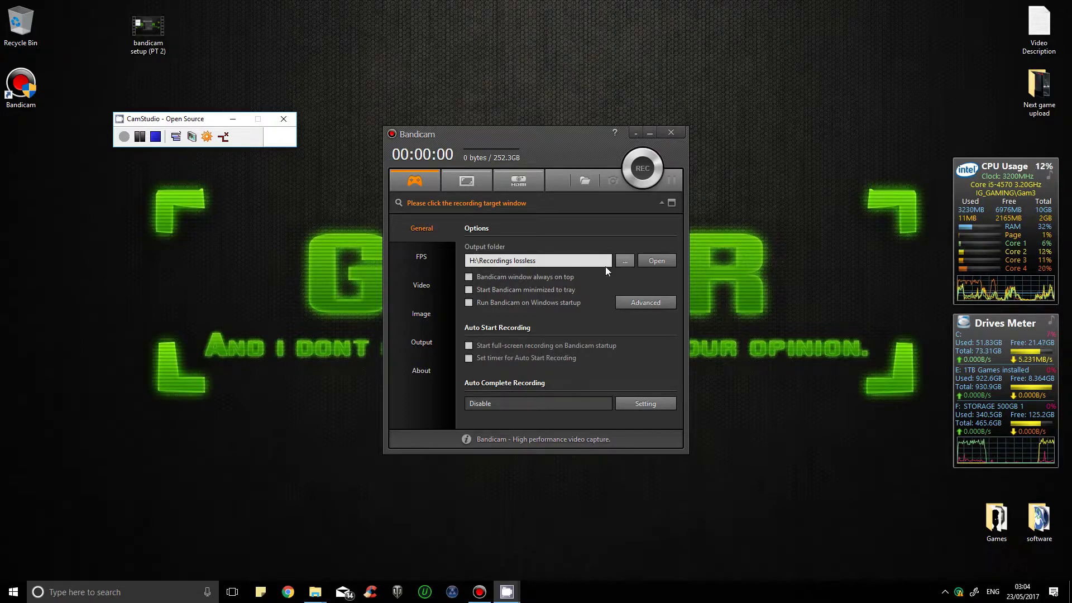
Set the output folder to Recordings lossless on the 500GB Games Install 2 (H:) drive
left_click(628, 260)
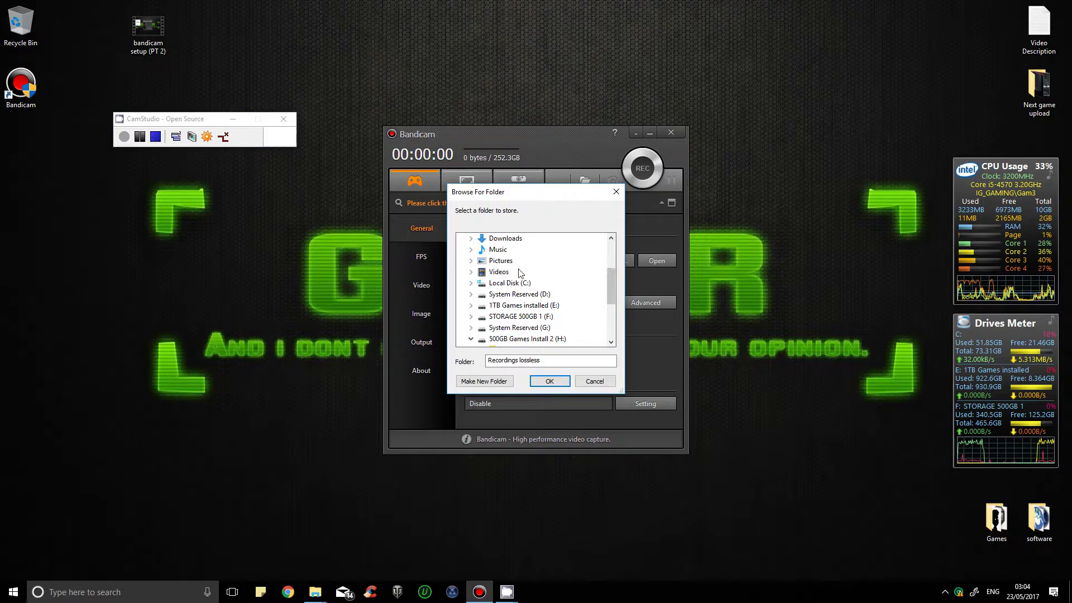
left_click(616, 192)
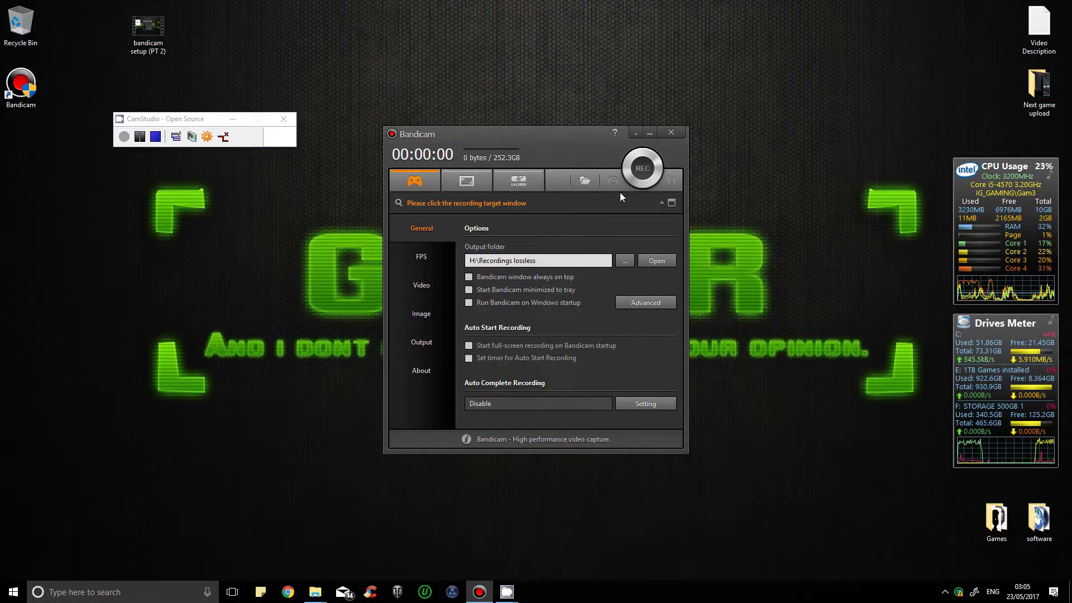
left_click(628, 259)
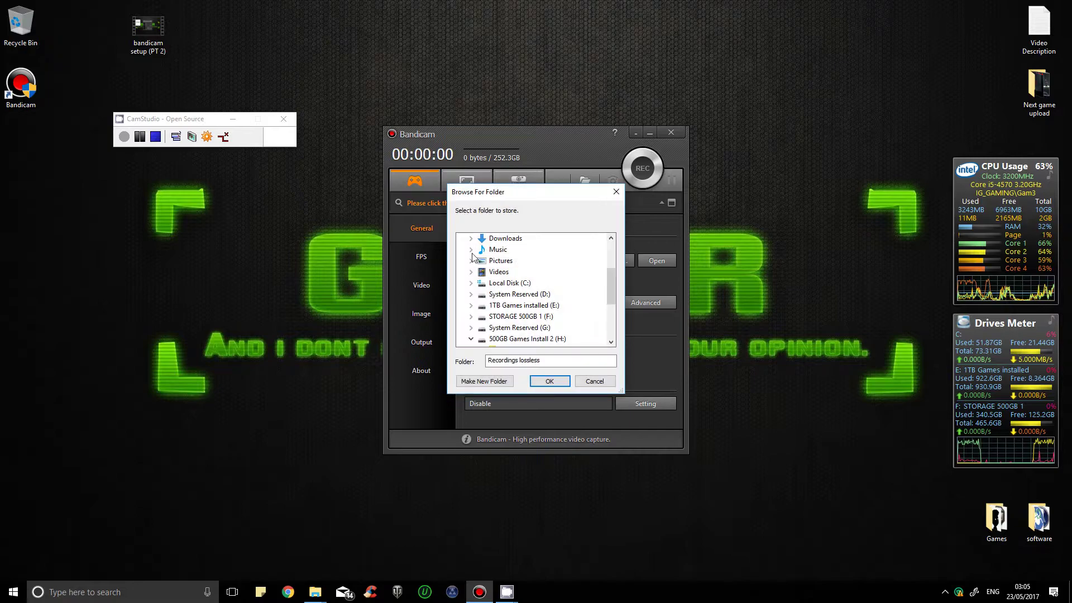
scroll(601, 261, "down", 1)
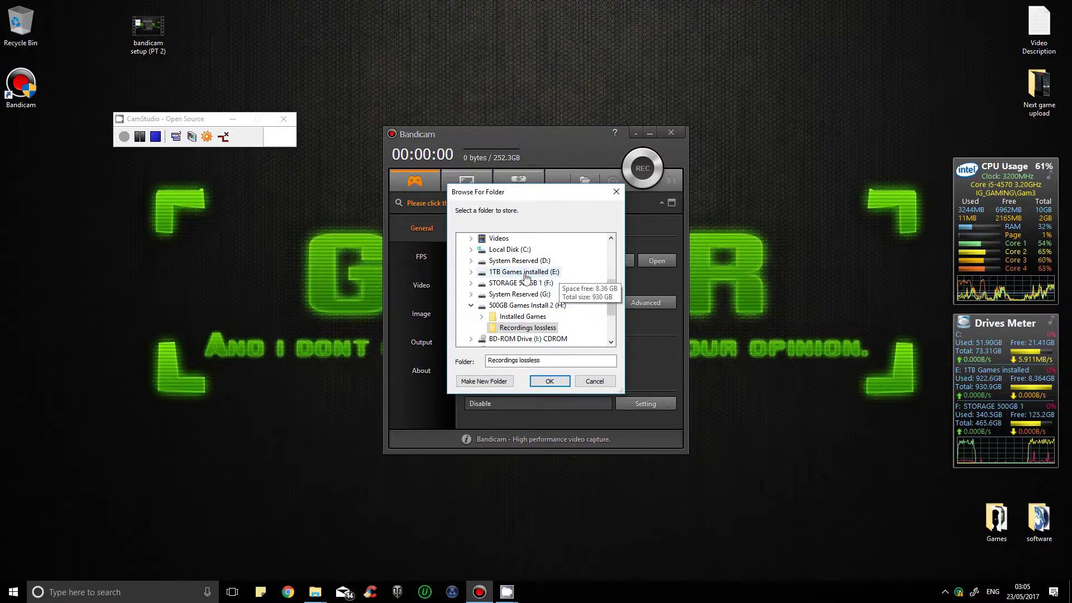
left_click(471, 271)
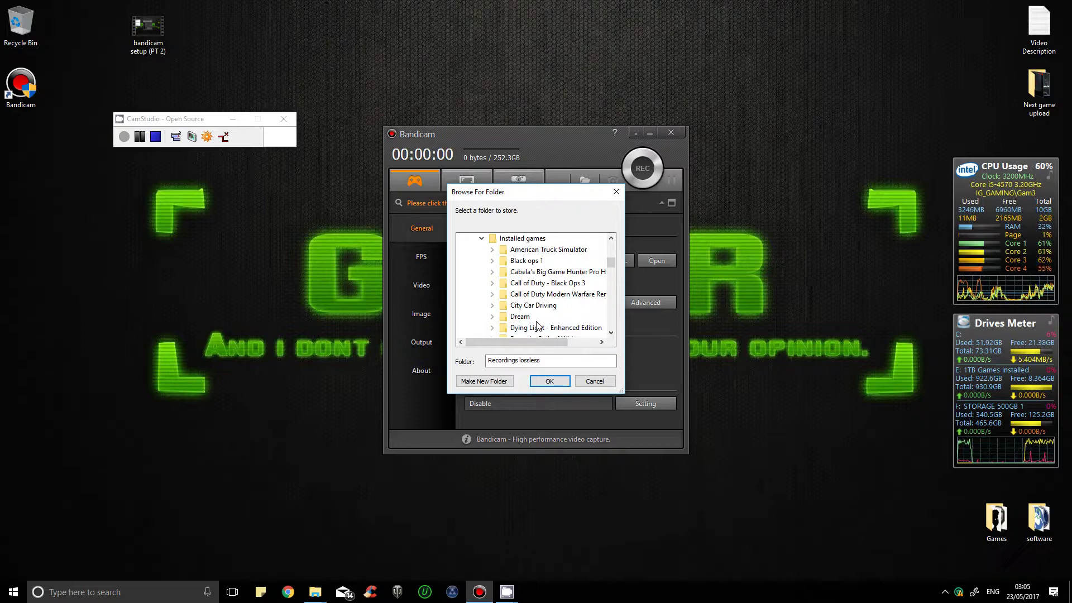
left_click(480, 243)
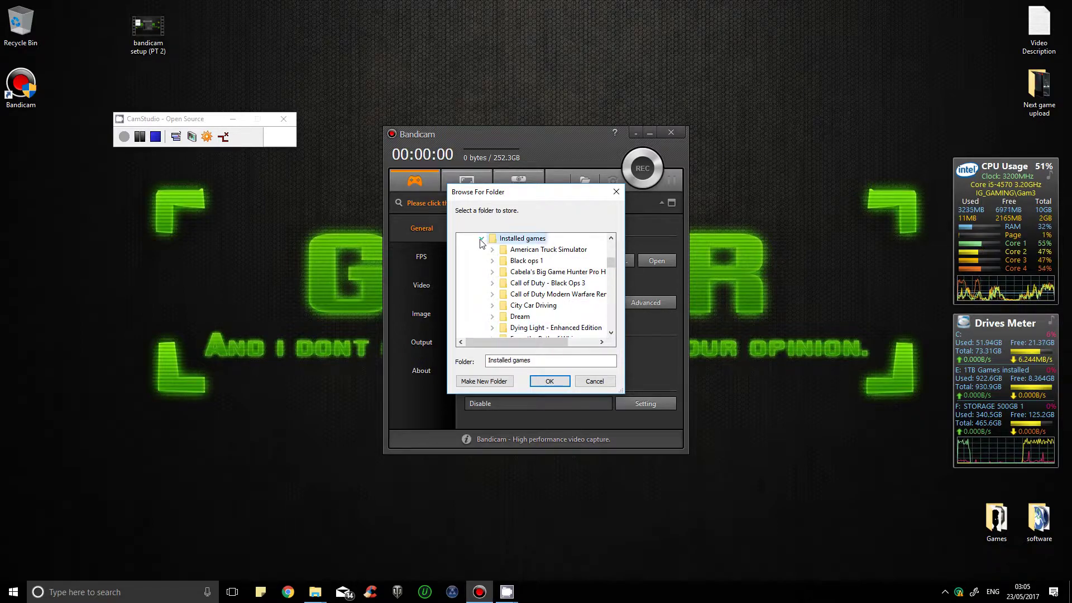
left_click(482, 239)
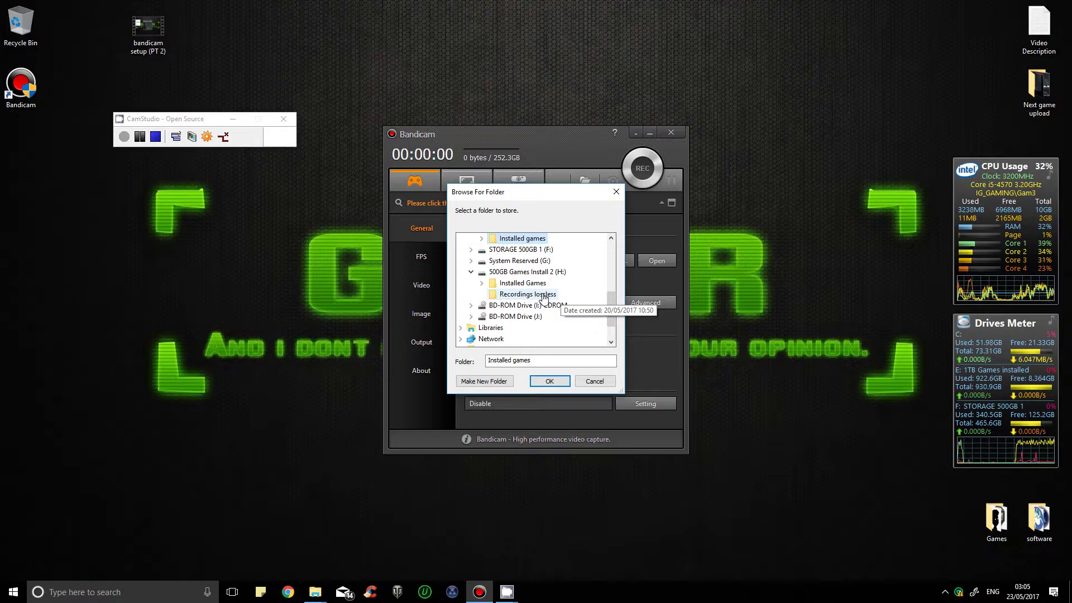
left_click(521, 294)
left_click(536, 271)
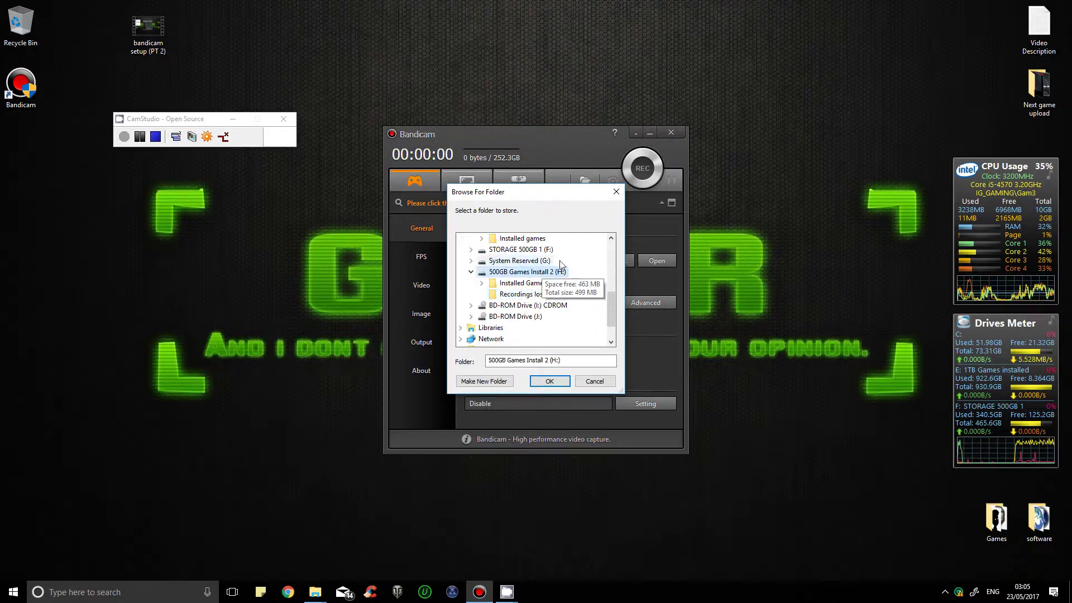
left_click(541, 295)
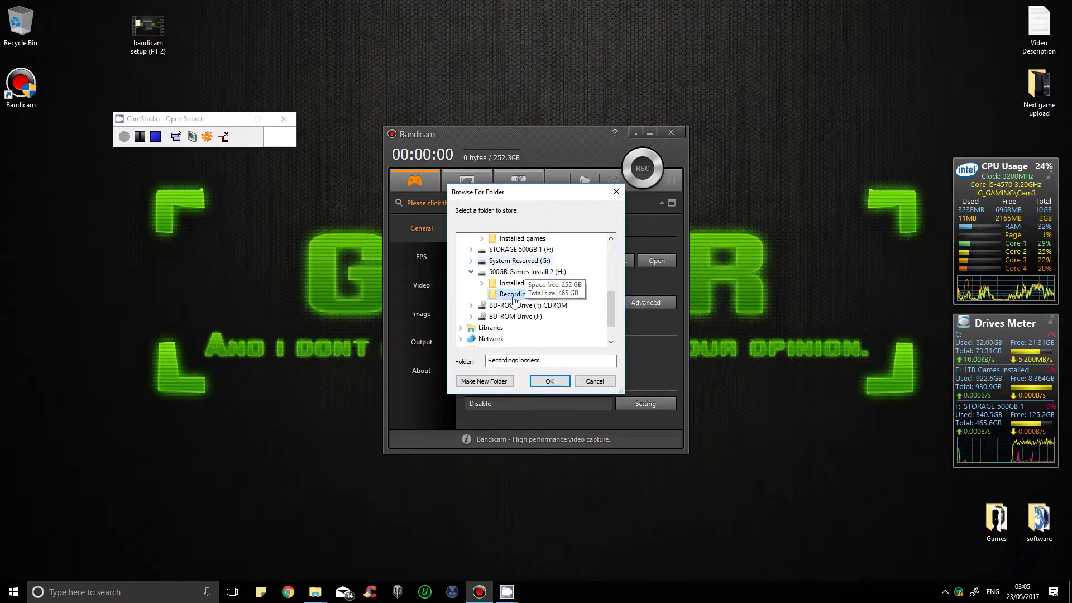
left_click(552, 381)
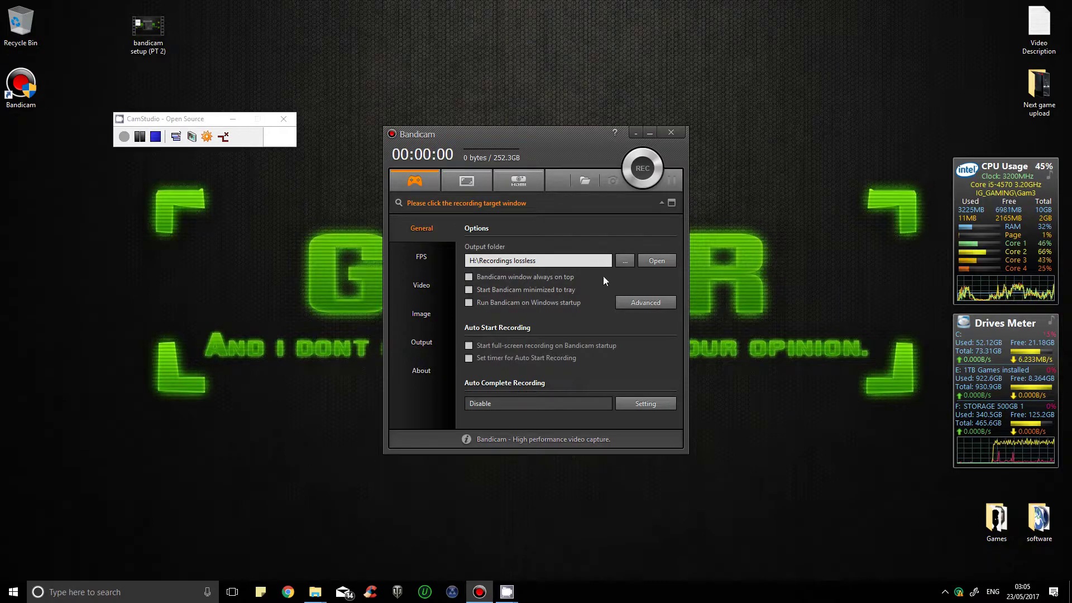
Place the FPS overlay in the top-left corner on the FPS page
left_click(433, 252)
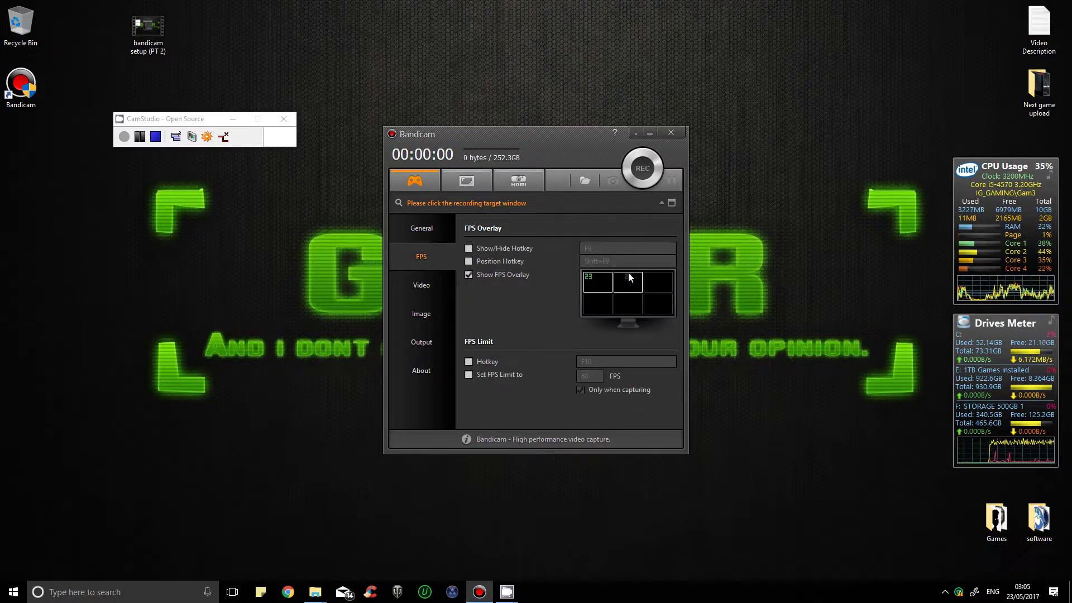
left_click(659, 281)
left_click(593, 282)
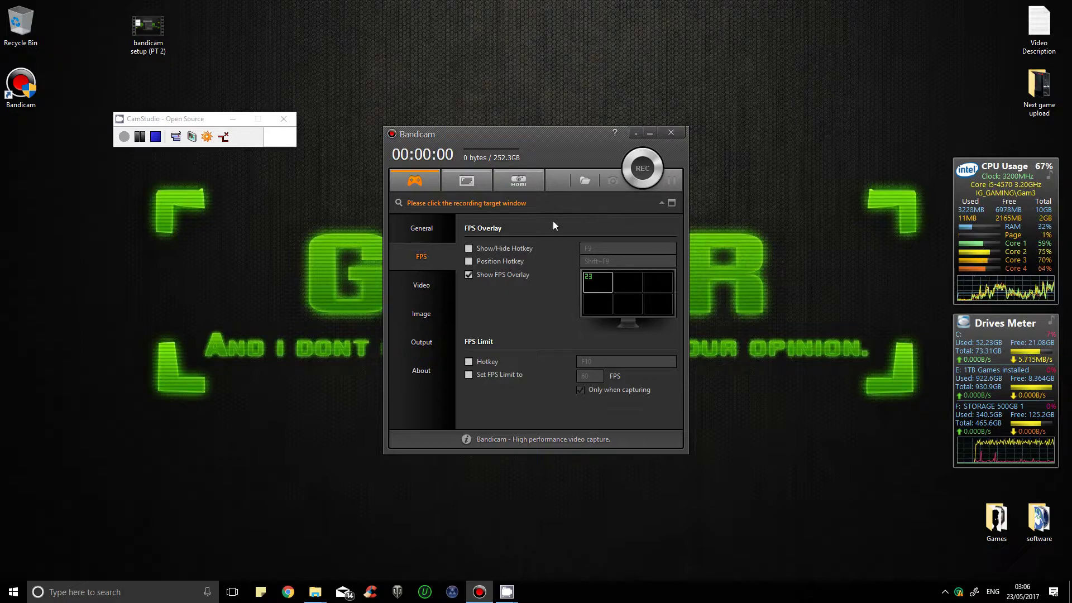
Review the Video page's record and sound settings and presets, leaving AVI H264 Full Size 60fps unchanged
left_click(438, 291)
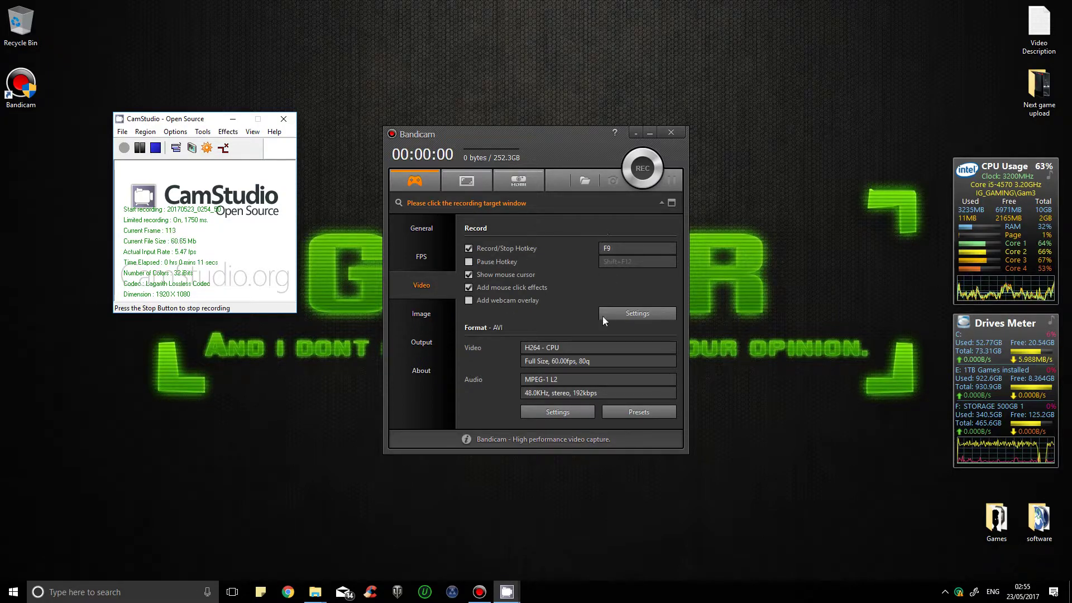
left_click(639, 316)
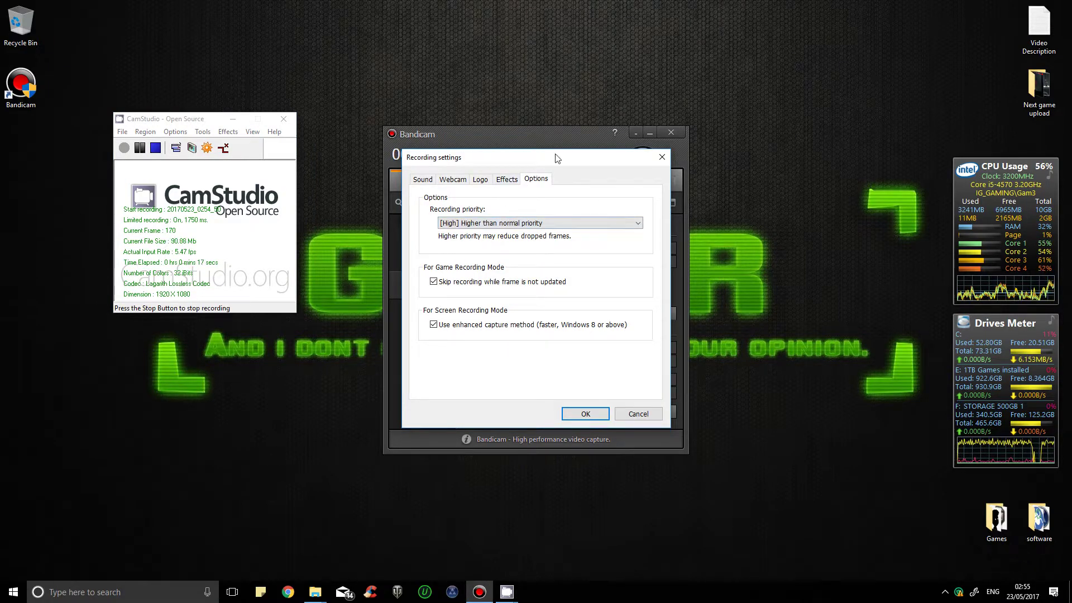
left_click(428, 179)
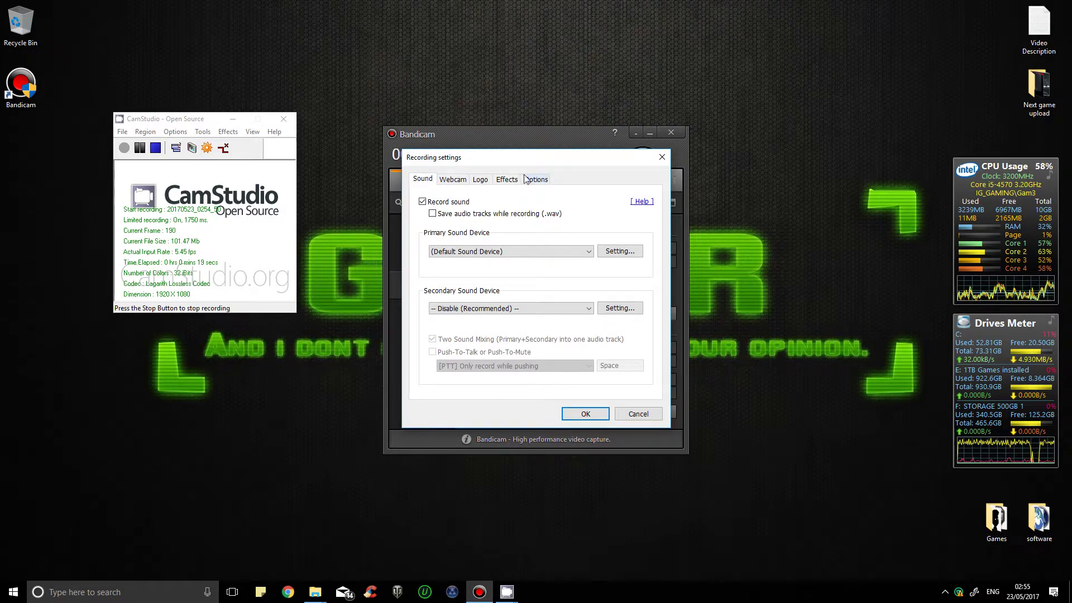
left_click(662, 157)
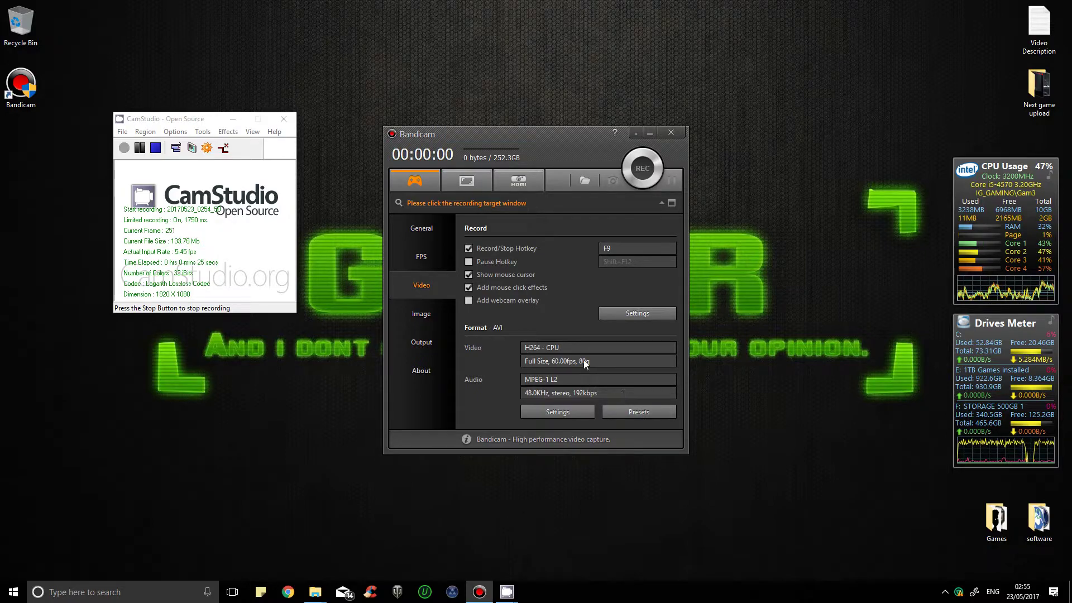
left_click(642, 413)
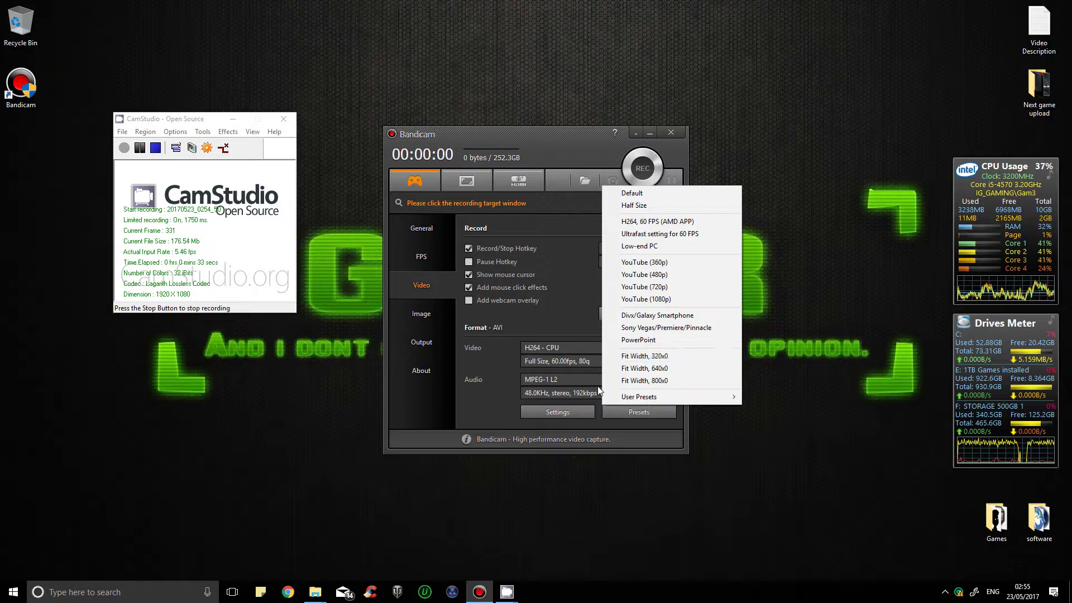
left_click(468, 398)
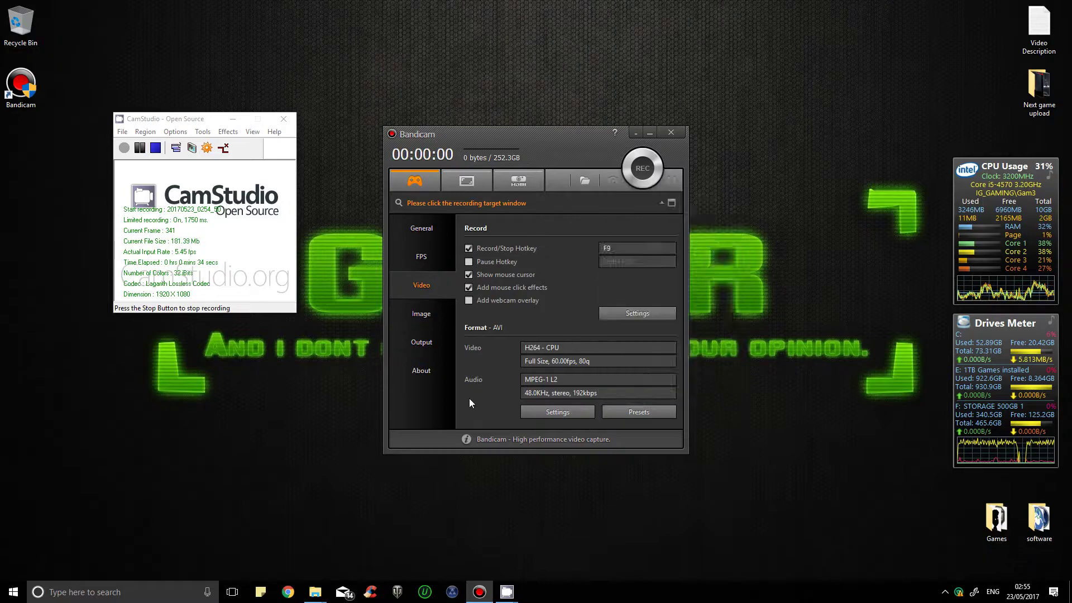
left_click(542, 411)
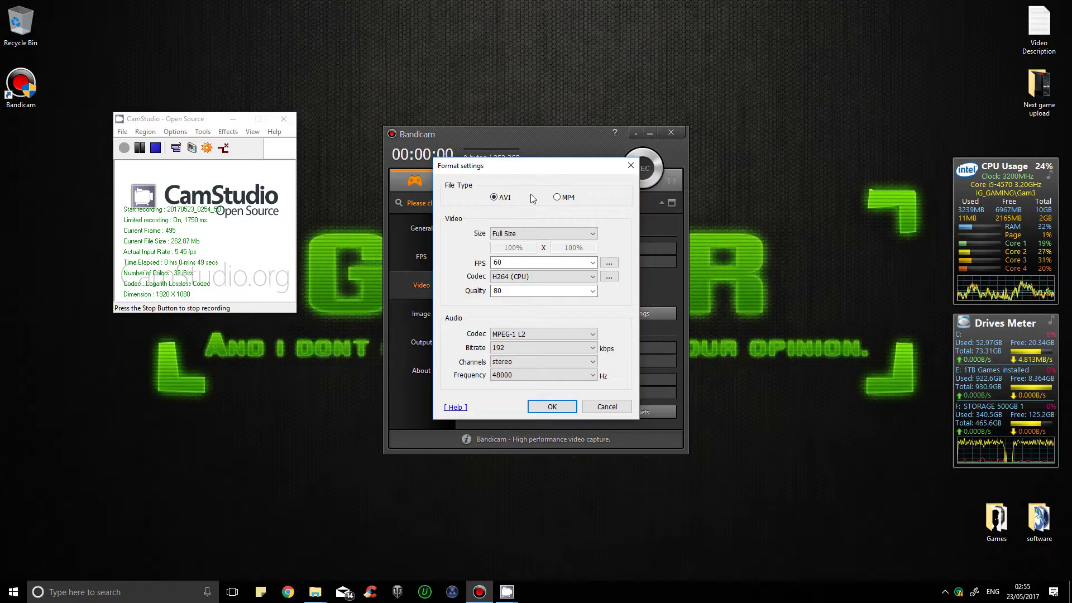
left_click(555, 235)
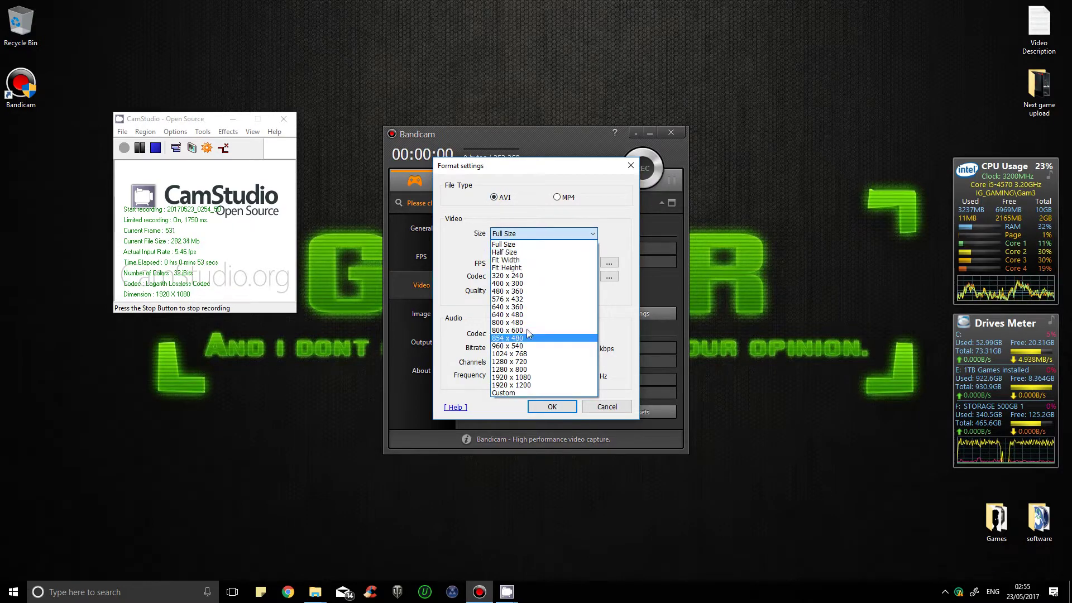
left_click(524, 246)
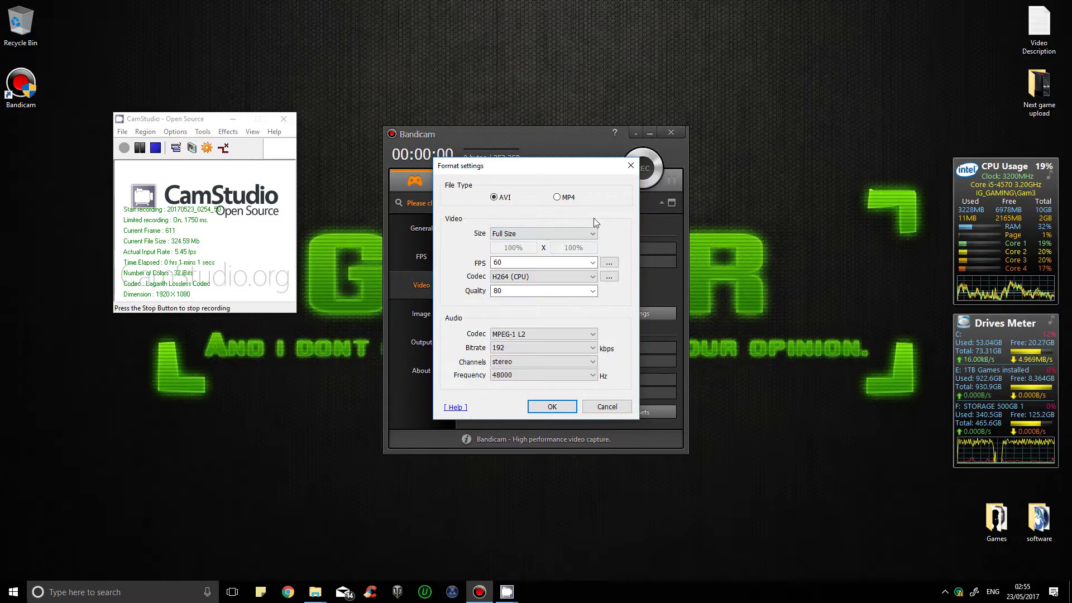
left_click(578, 264)
left_click(591, 263)
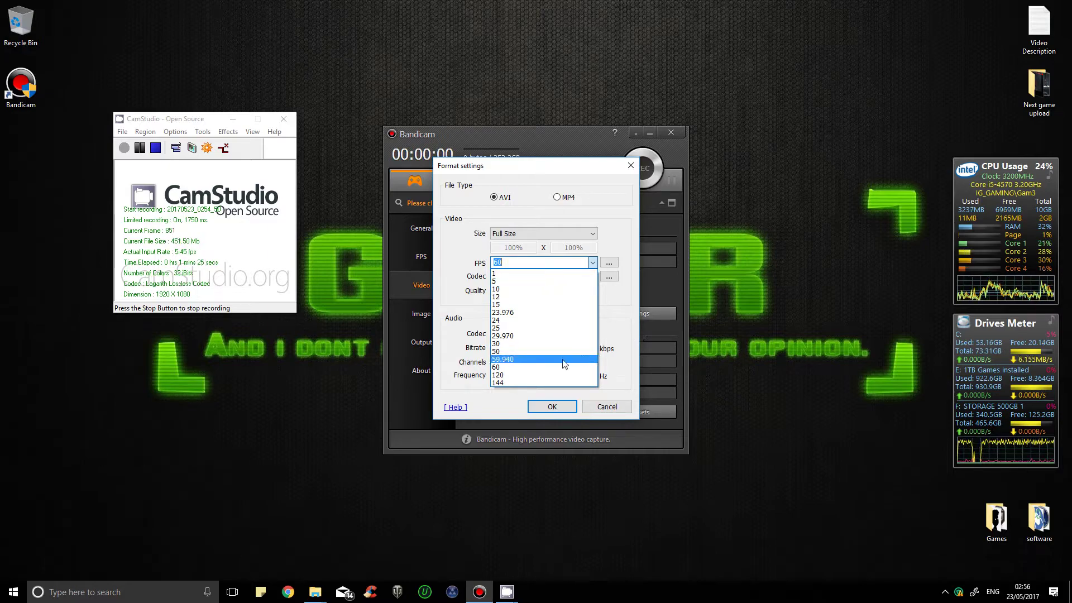
Keep 60 fps and change the video codec from H264 (CPU) to YV12
left_click(598, 349)
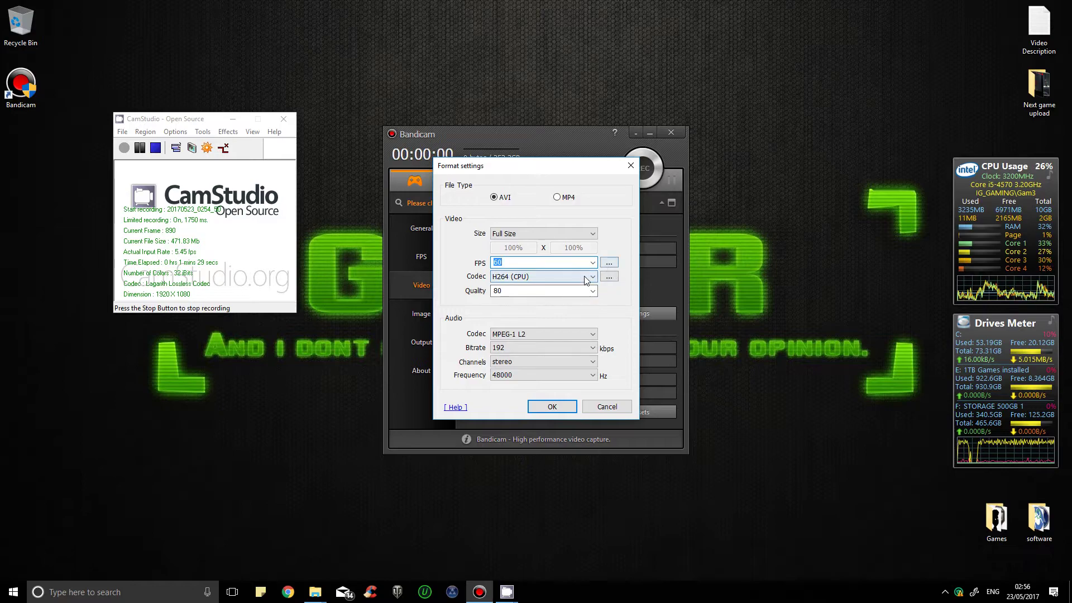
left_click(565, 278)
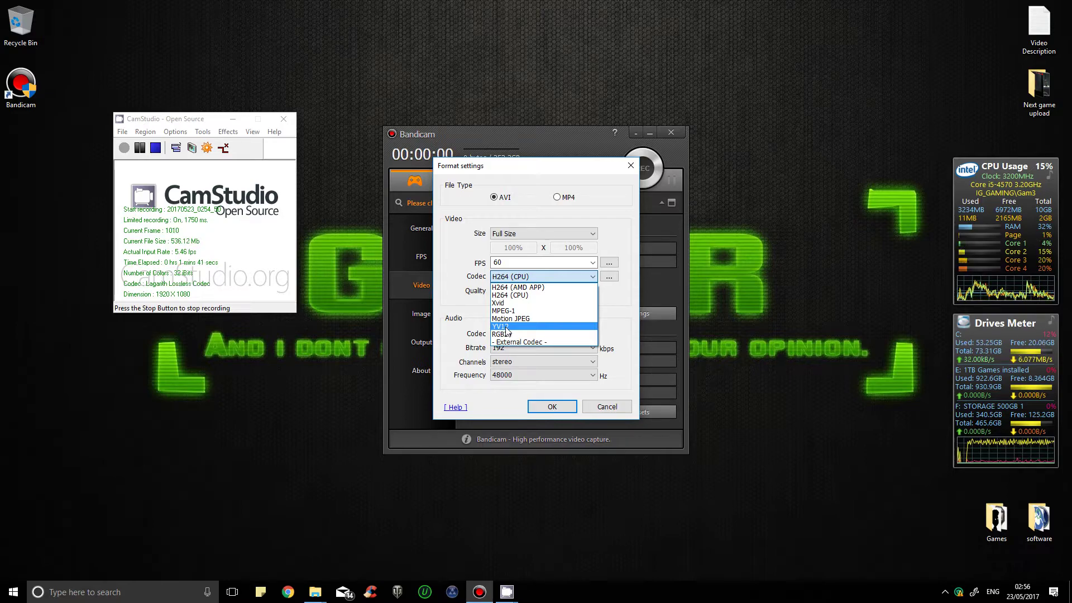
left_click(507, 328)
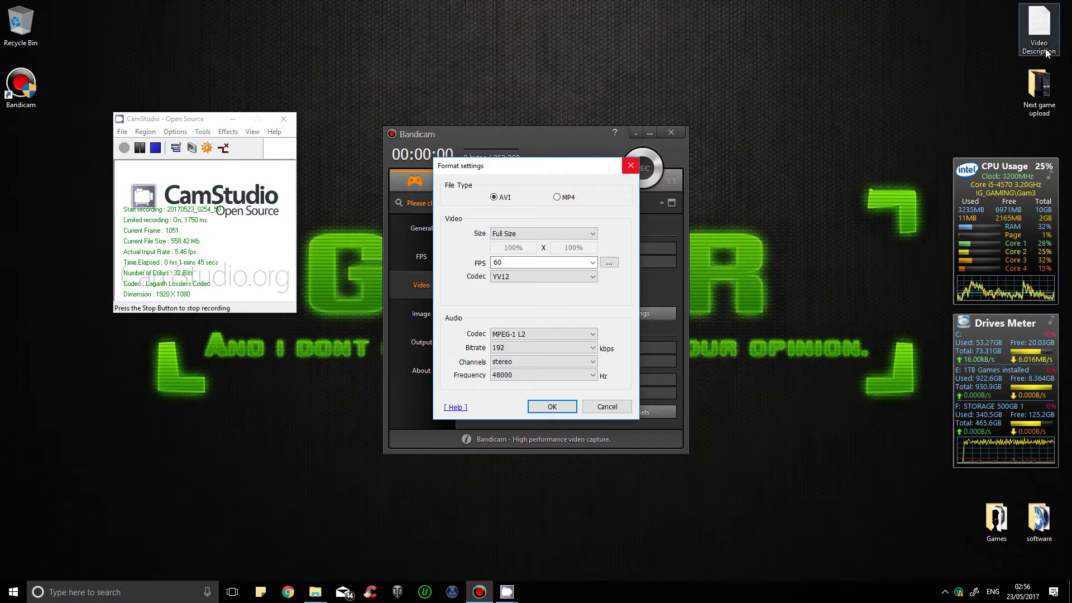
double_click(1039, 25)
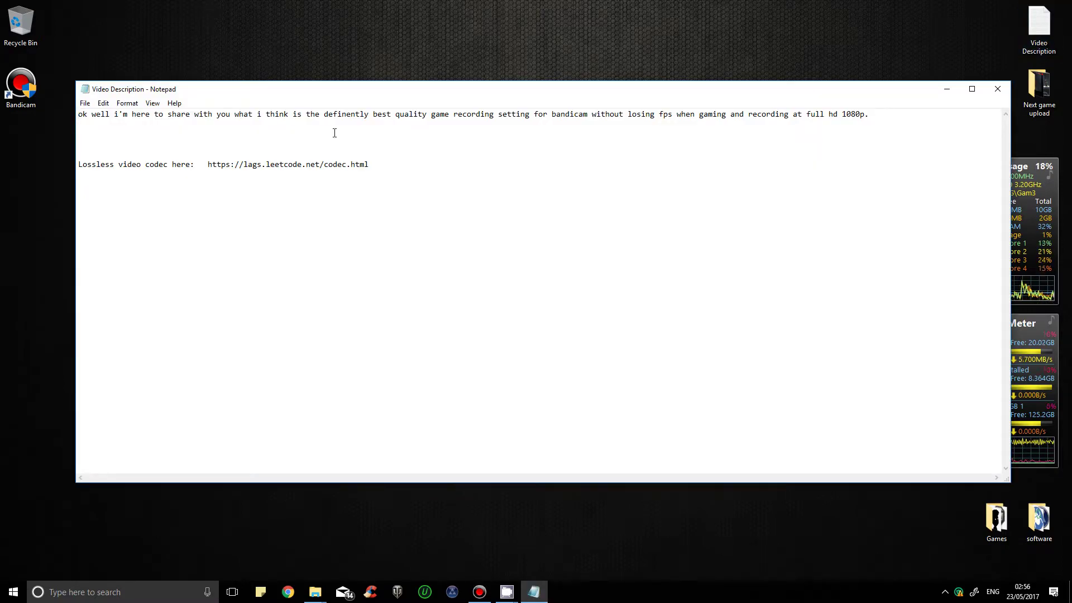
left_click_drag(207, 164, 390, 172)
left_click(419, 162)
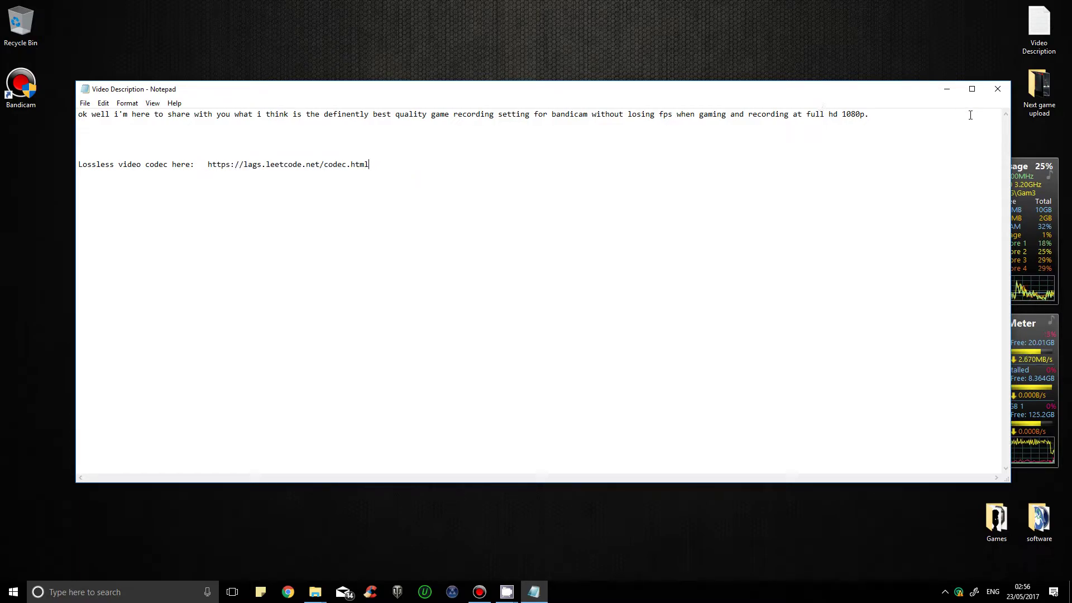
left_click(1003, 93)
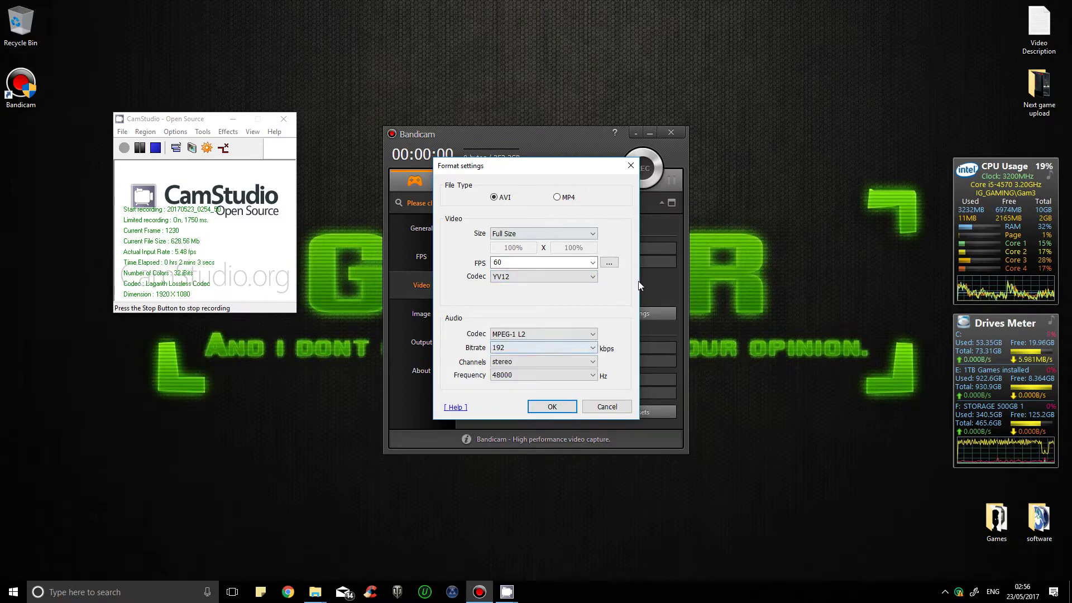
Keep VFR and MPEG-1 L2 audio, confirm the AVI YV12 format, then view Image settings
left_click(610, 263)
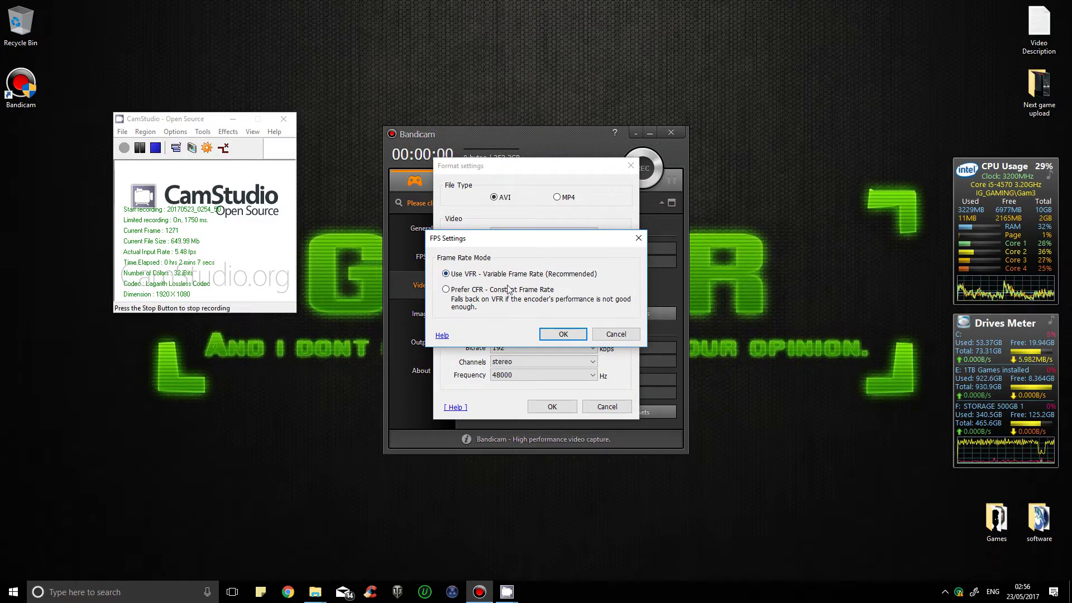
left_click(563, 334)
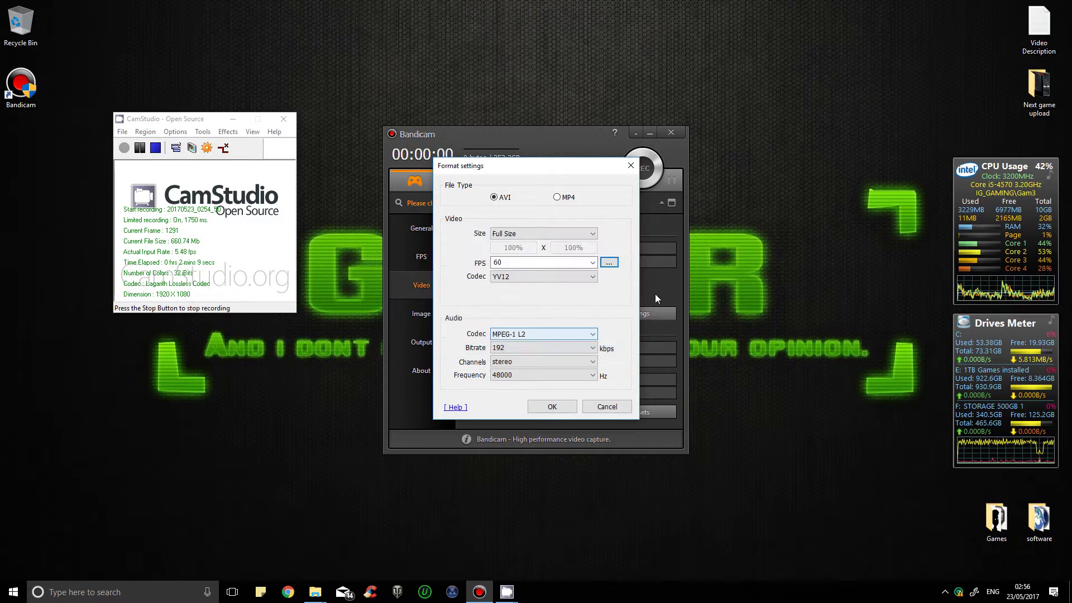
left_click(541, 333)
left_click(533, 334)
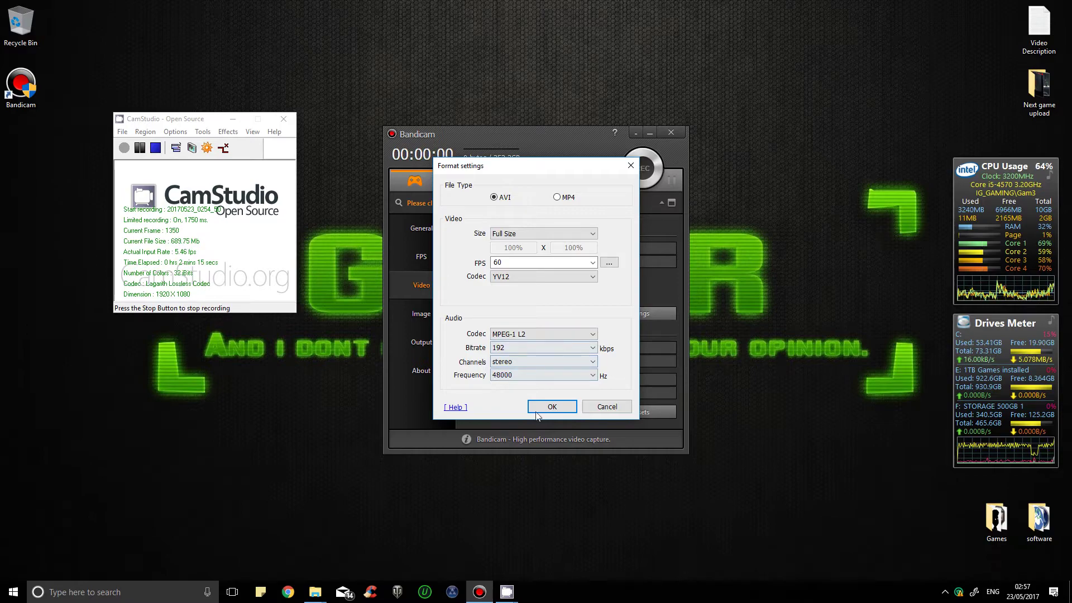
left_click(556, 406)
left_click(441, 316)
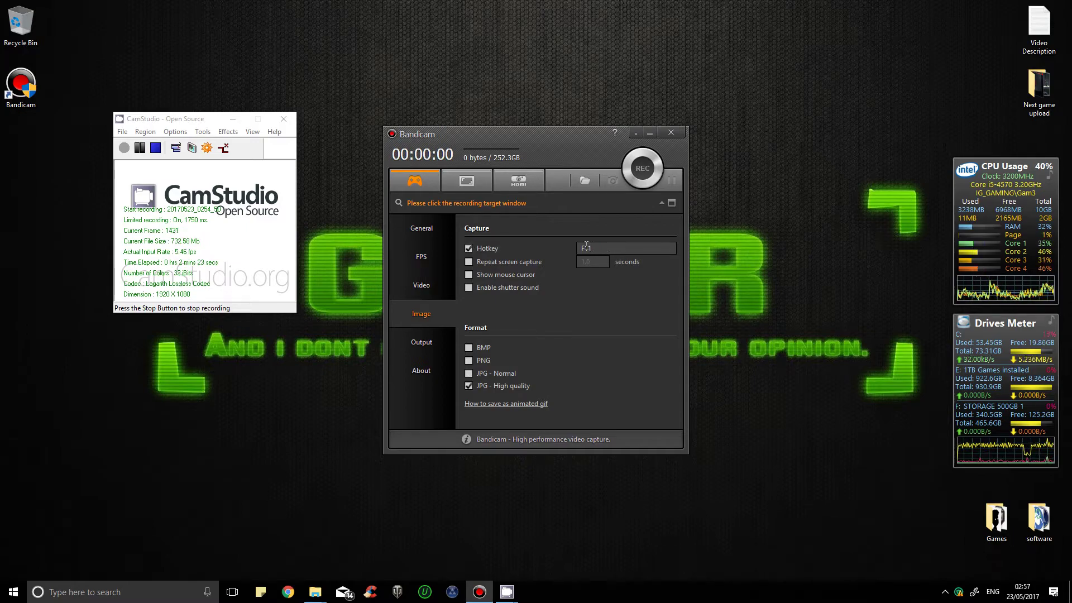
Set the image capture hotkey to F8, keeping JPG - High quality
key("F8")
left_click(125, 148)
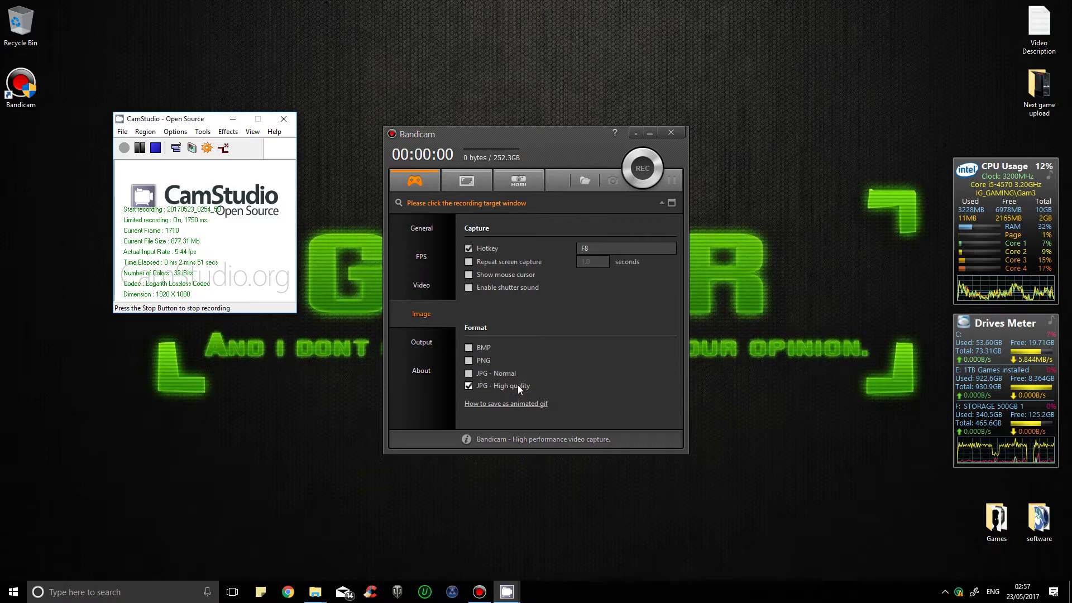
Browse the Output and About pages, then return to General showing H:\Recordings lossless
left_click(427, 336)
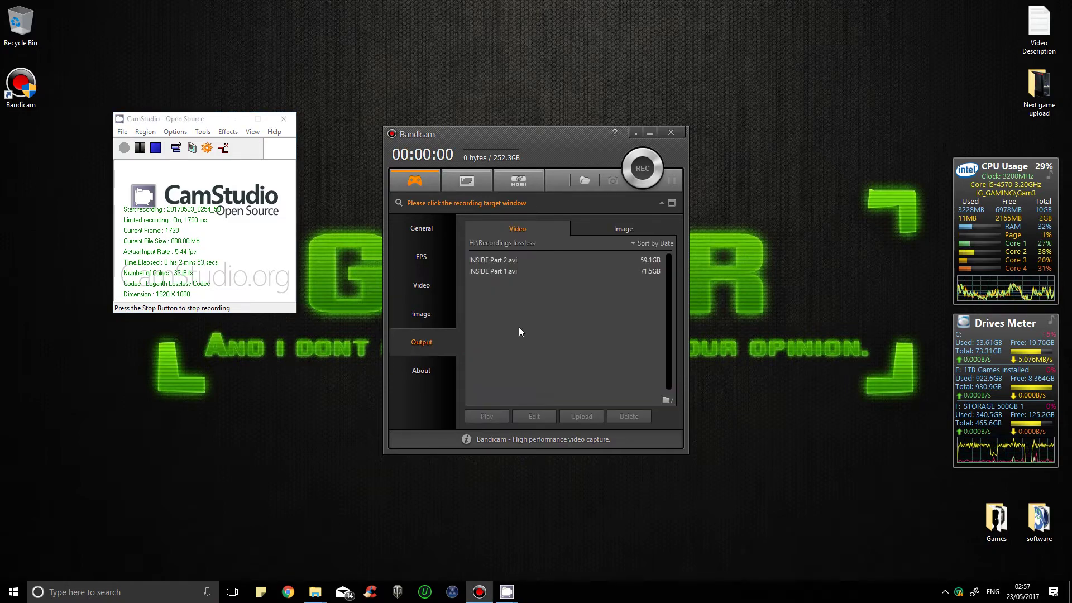
left_click(421, 228)
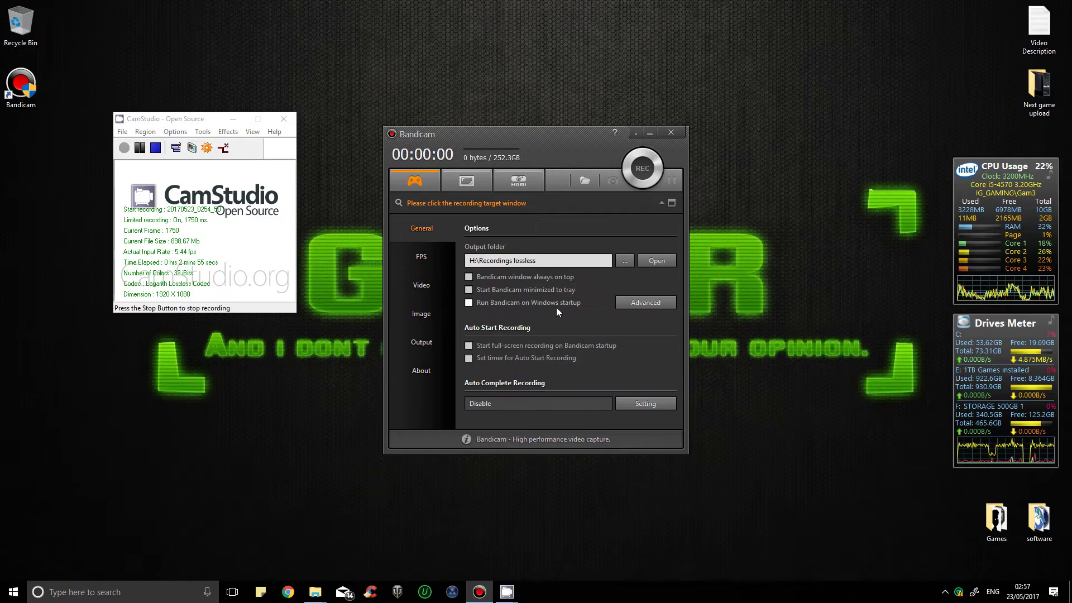
left_click(427, 346)
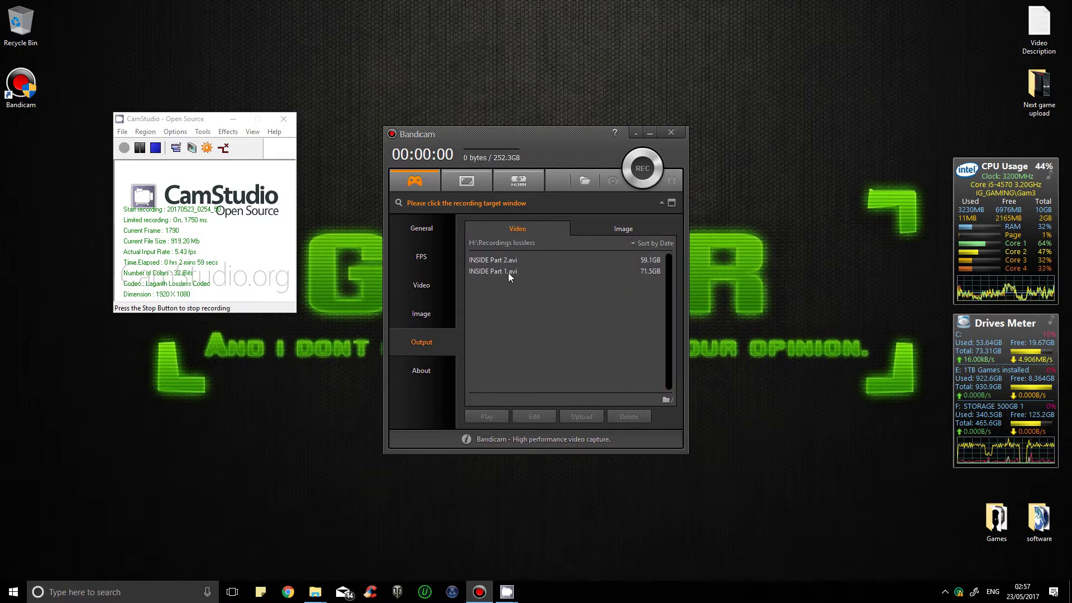
left_click(440, 366)
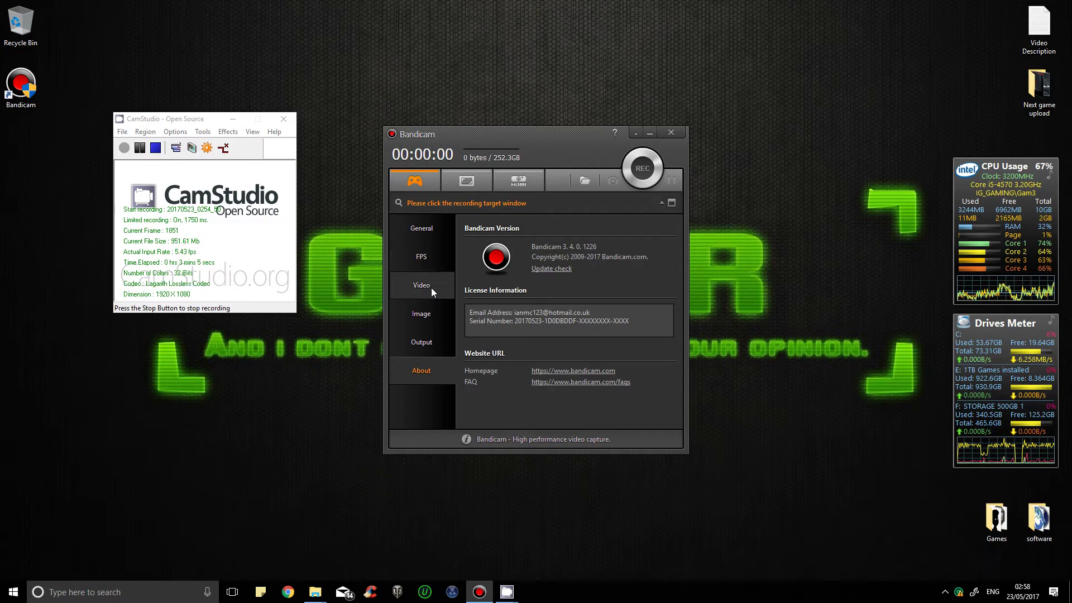
left_click(419, 233)
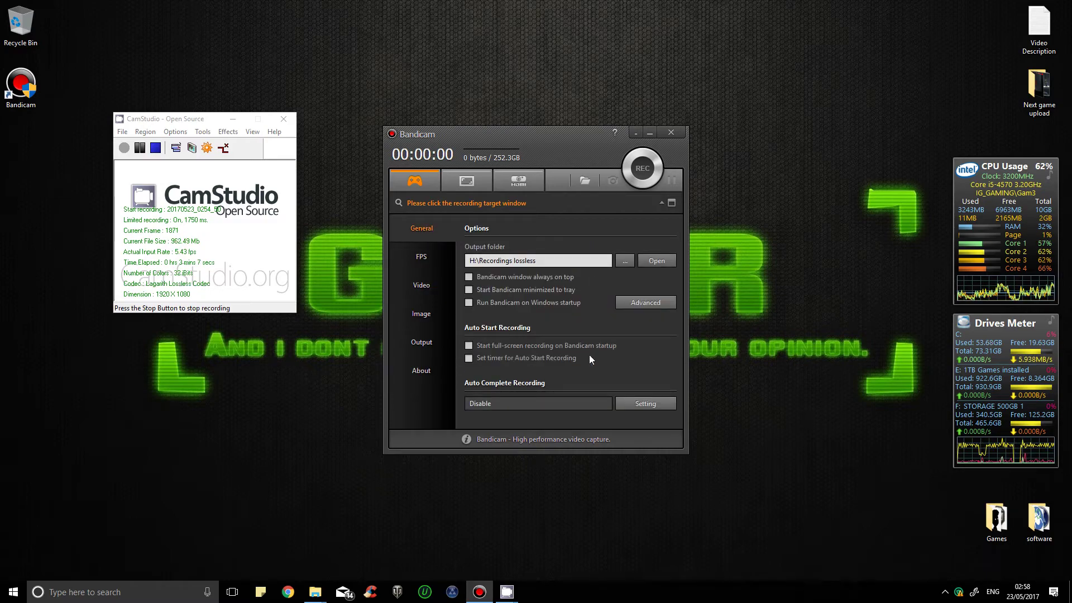